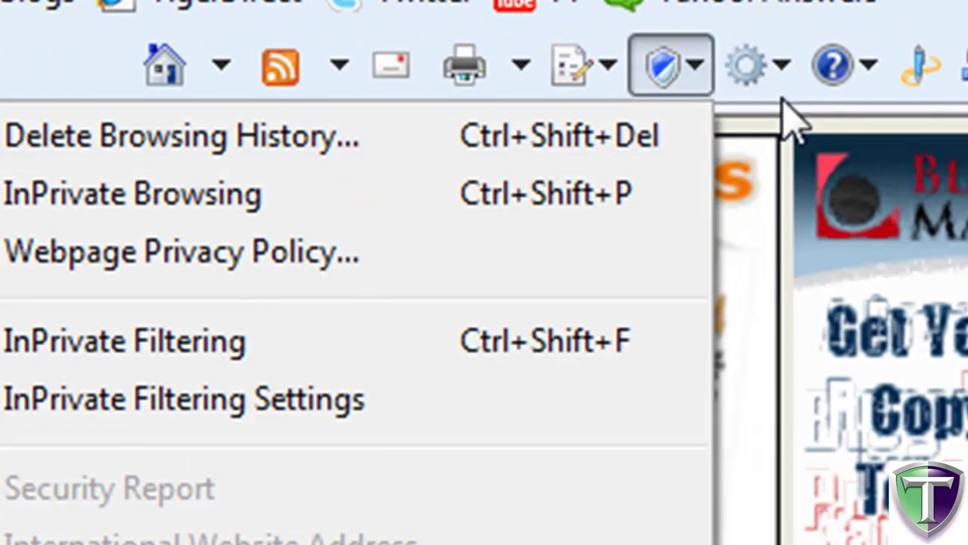
Open Internet Options from the Tools menu on its Content tab.
click(745, 68)
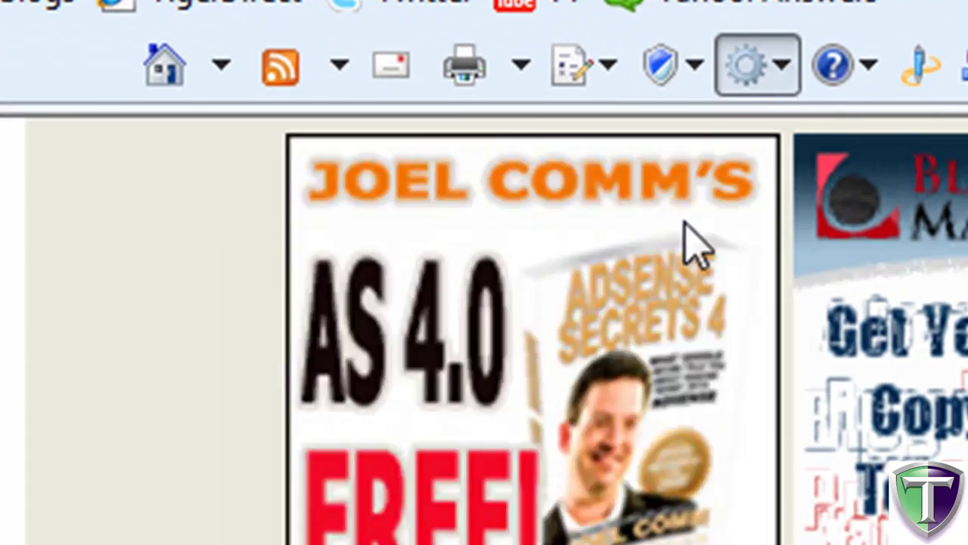
click(663, 67)
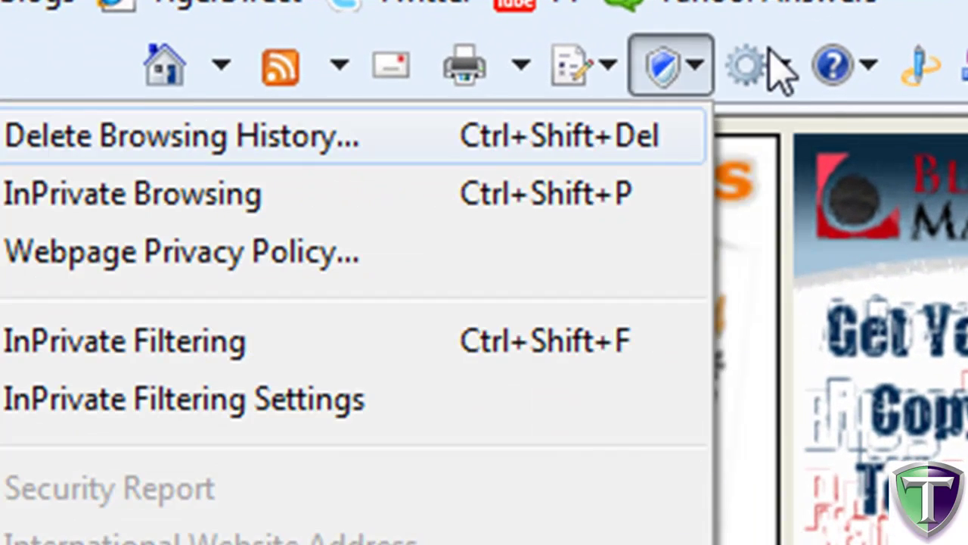
click(745, 66)
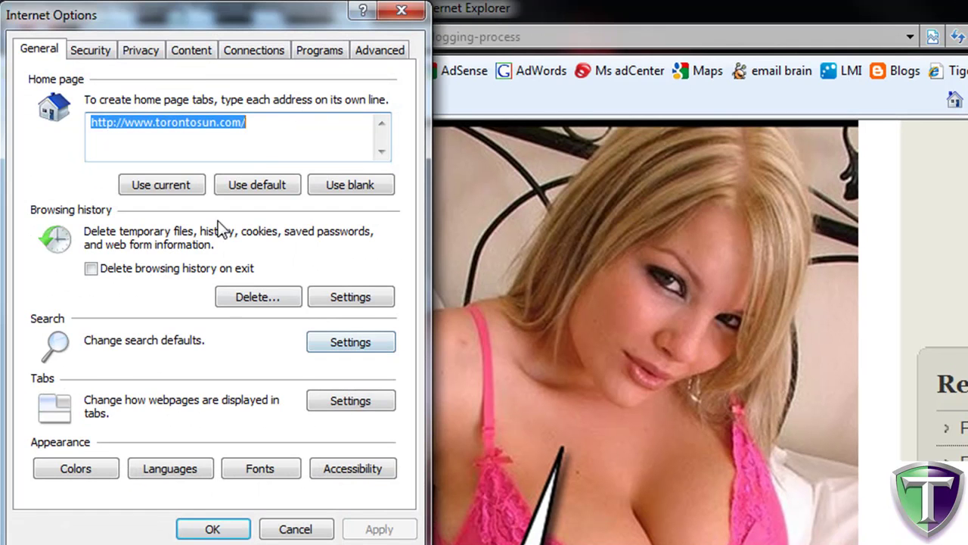
click(193, 54)
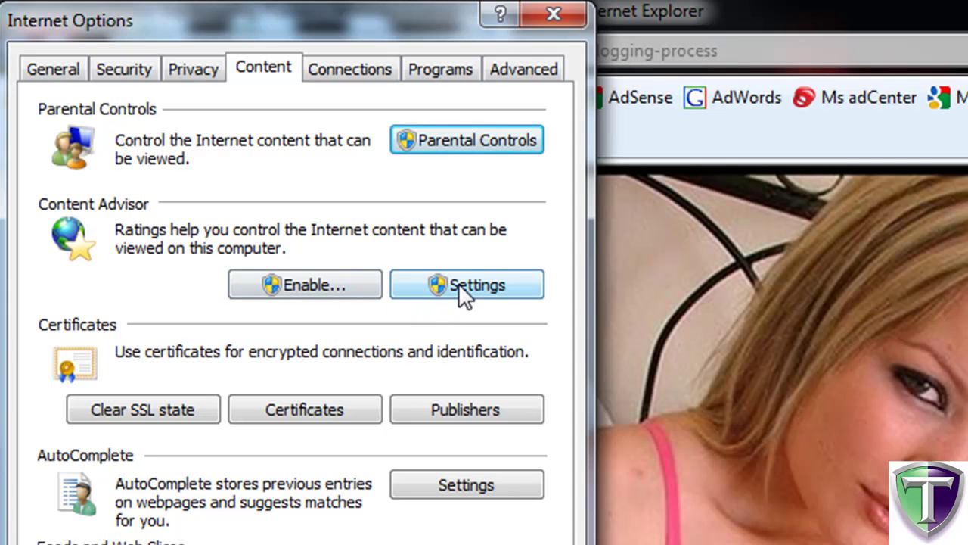
Enable Content Advisor, approving UAC and creating a supervisor password.
click(284, 283)
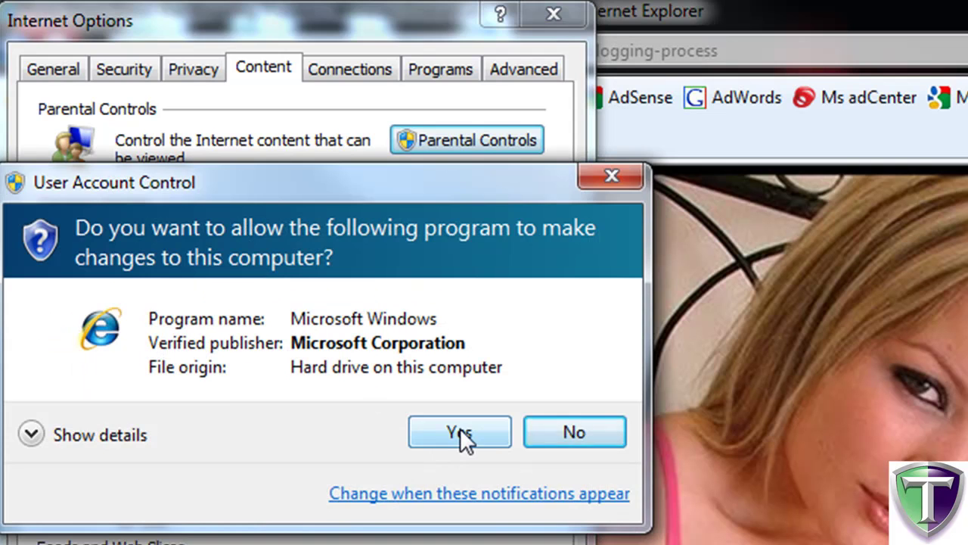
click(459, 428)
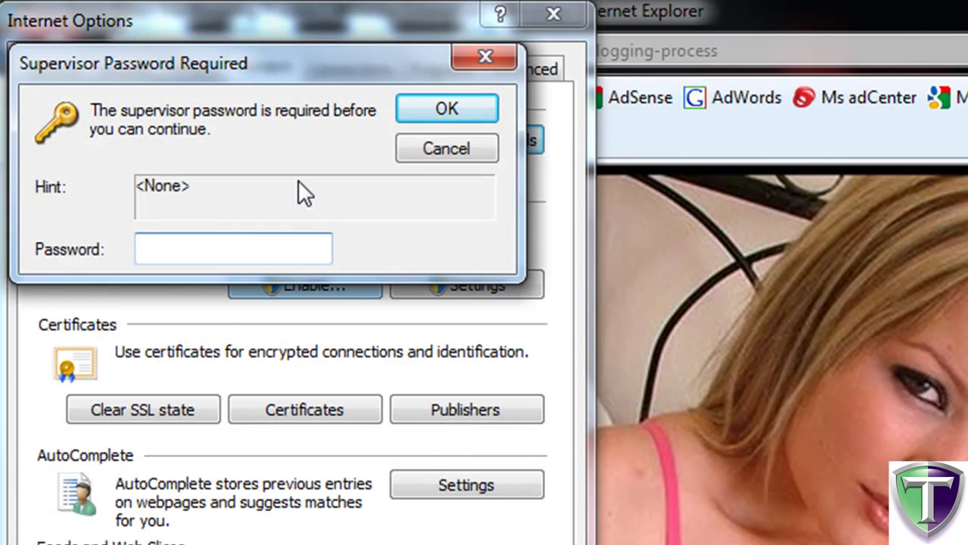
text(123)
key(Return)
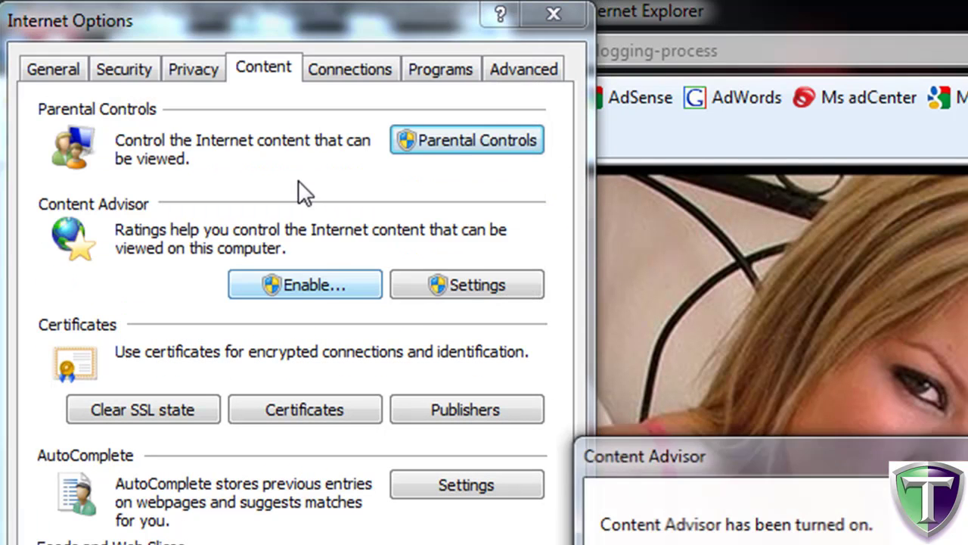
key(Return)
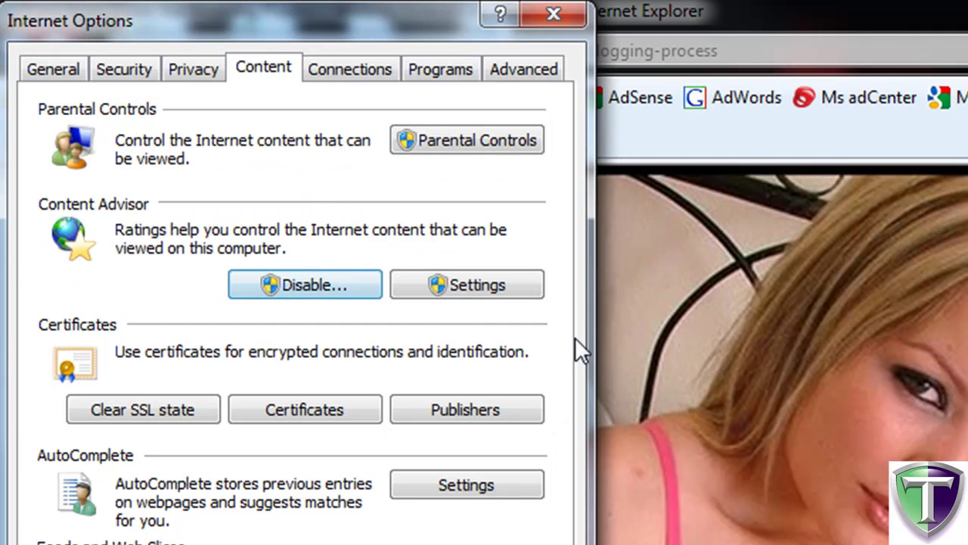
Open Content Advisor's Settings, approving UAC and entering the supervisor password.
click(448, 286)
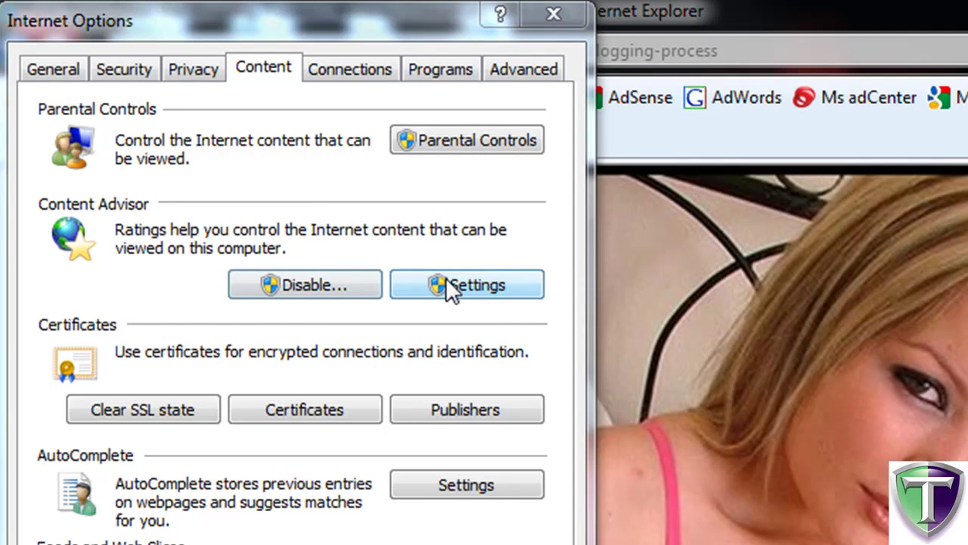
click(415, 432)
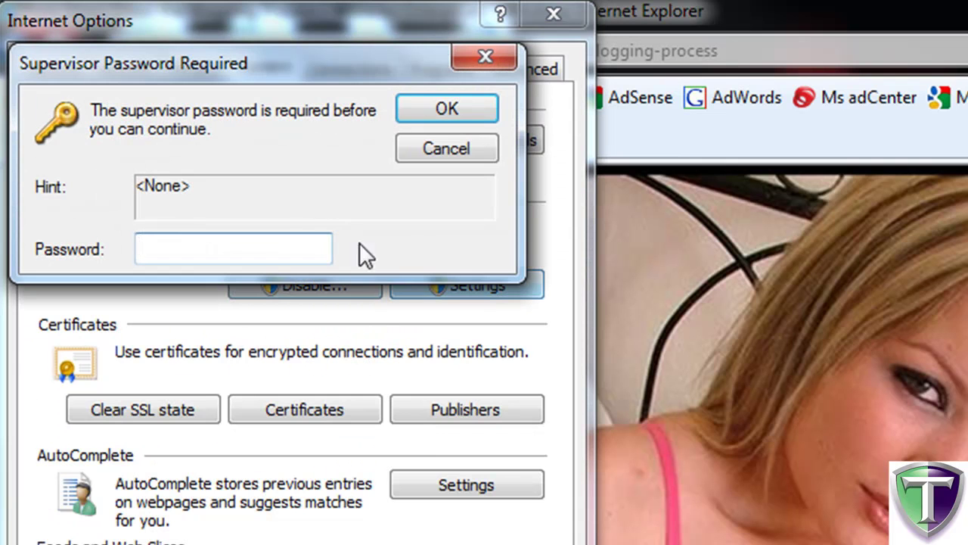
text(***)
key(Return)
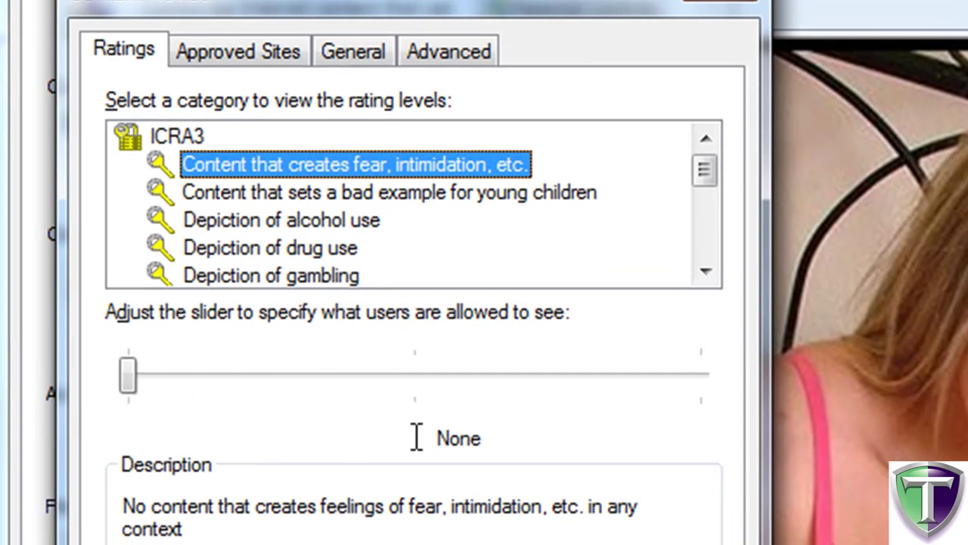
Move the fear and intimidation slider between None, Limited and Unrestricted, ending at Unrestricted.
click(410, 373)
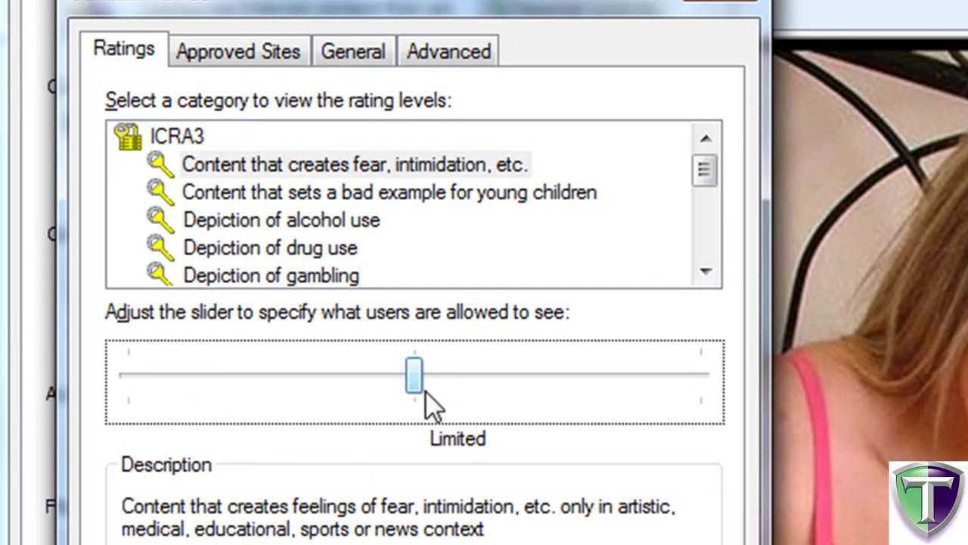
click(696, 373)
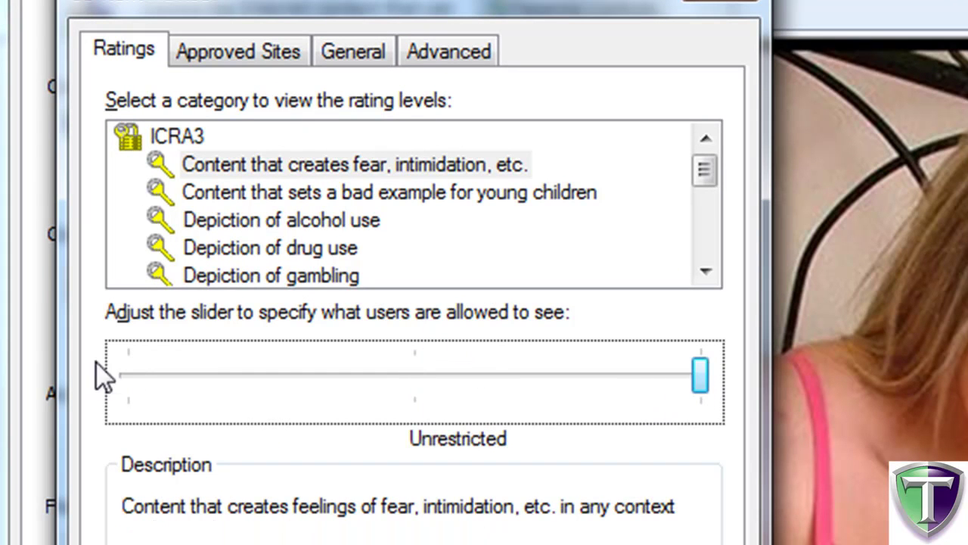
click(132, 383)
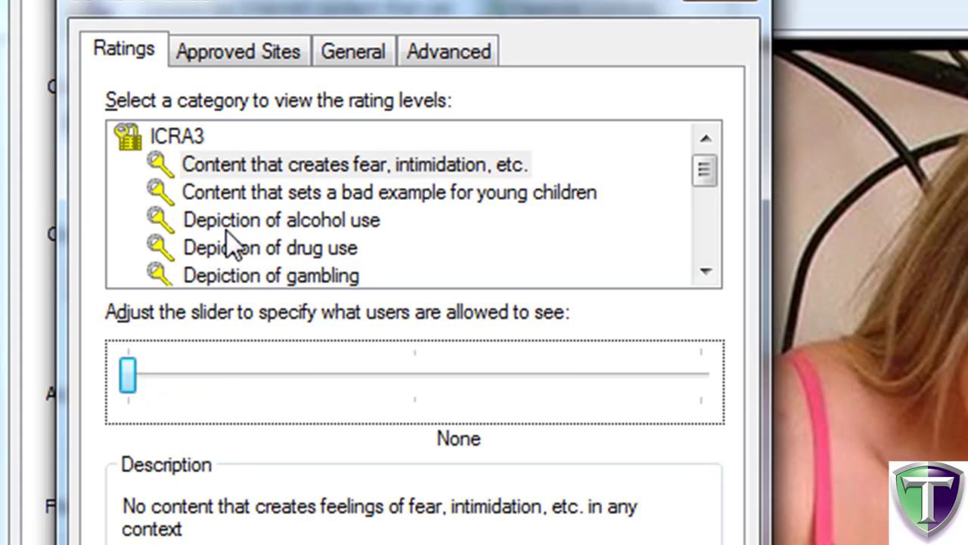
click(297, 168)
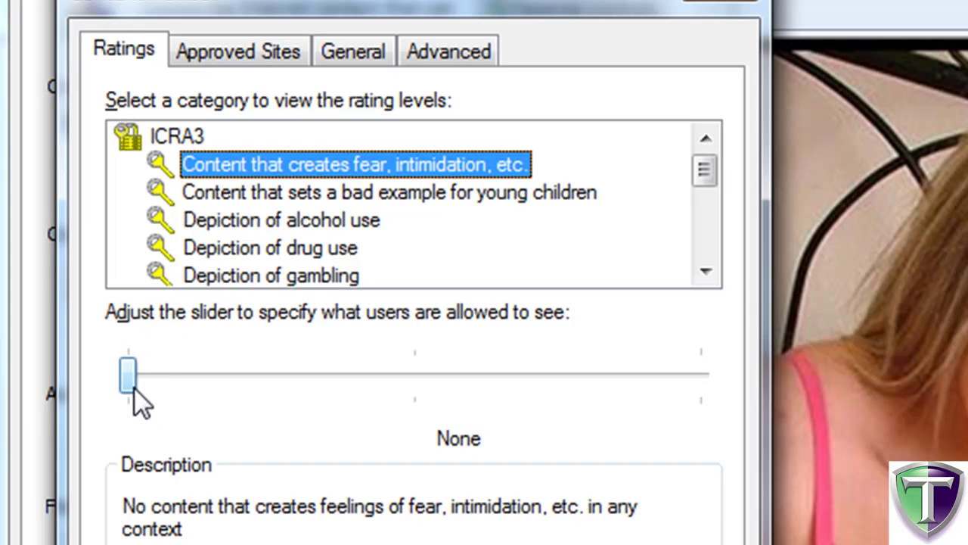
click(415, 381)
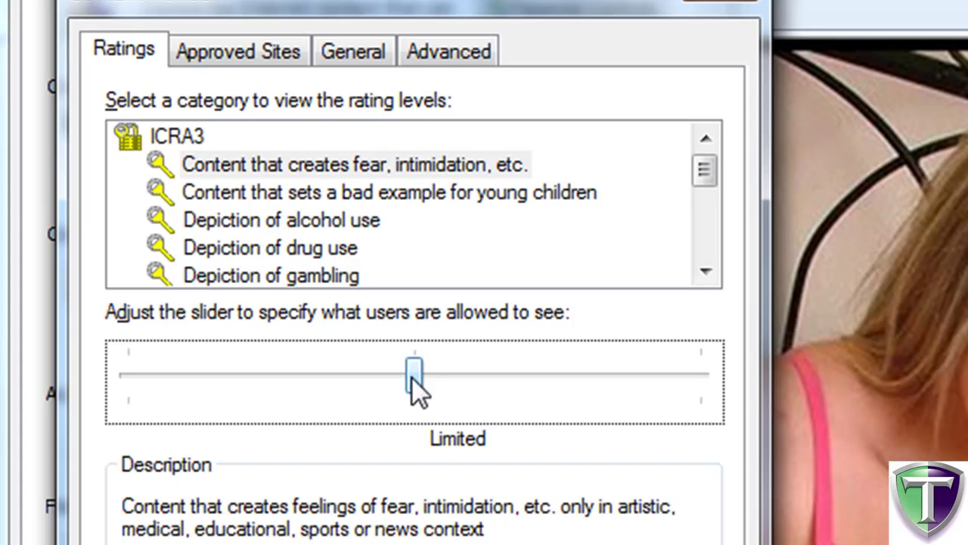
click(704, 384)
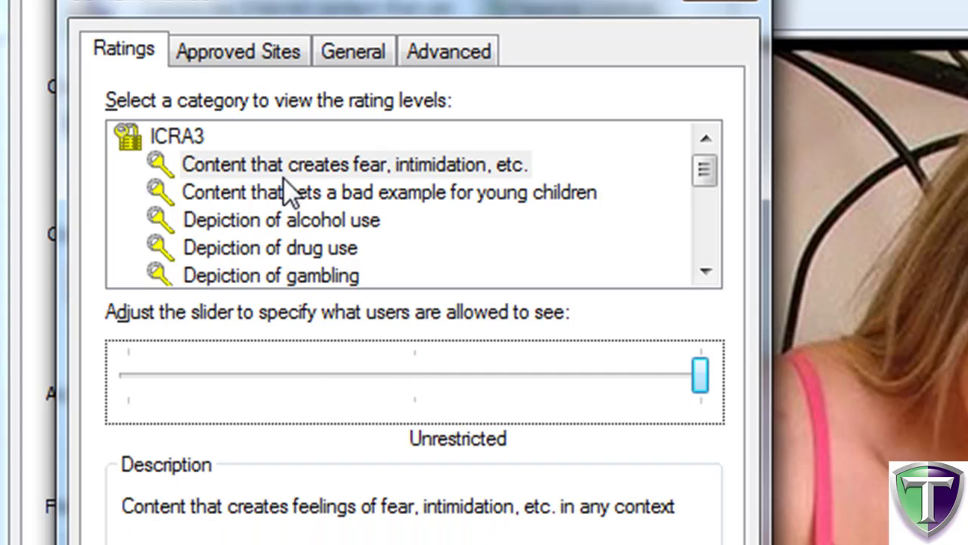
Set 'Depiction of alcohol use' to Limited with its slider.
click(281, 227)
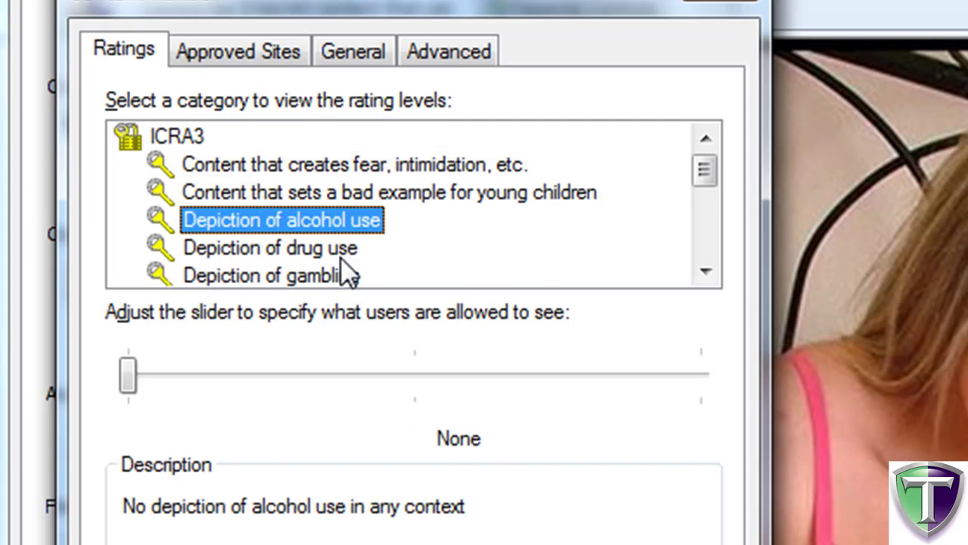
scroll(344, 266, down, 1)
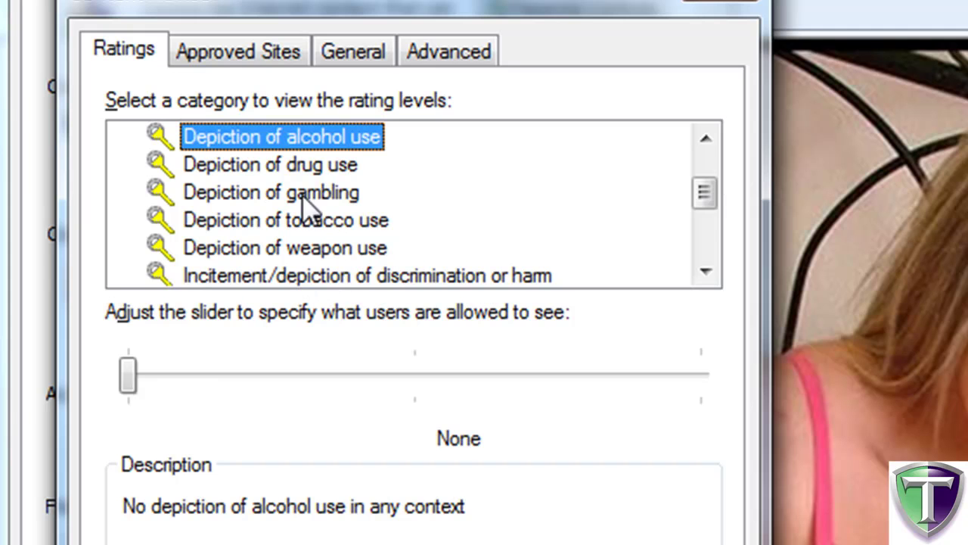
drag(136, 380, 411, 384)
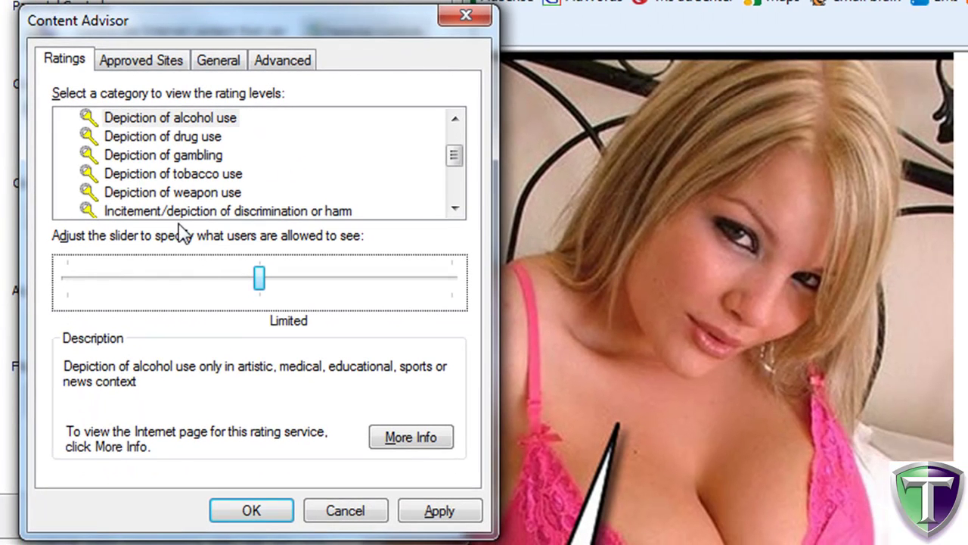
Save the ratings, close Internet Options, then reopen it on the Content tab.
click(270, 513)
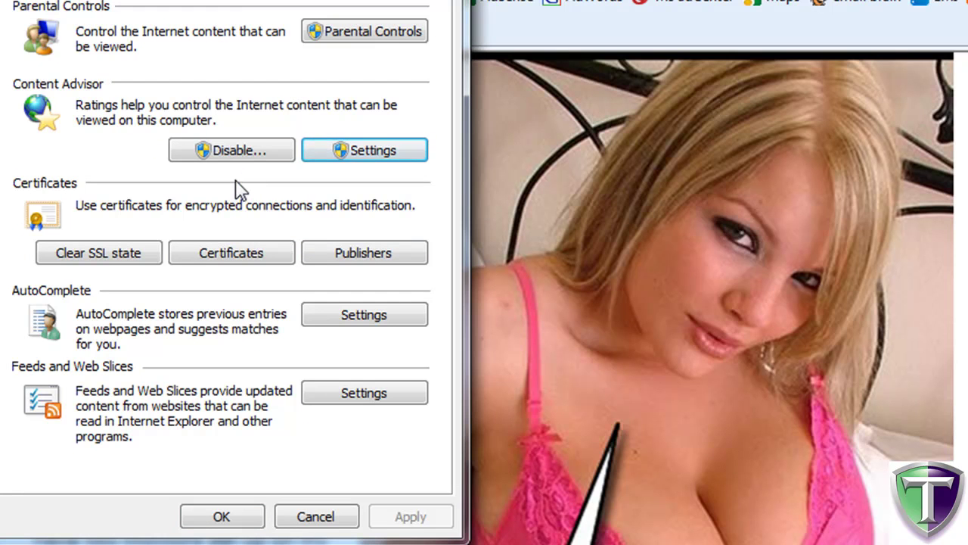
click(249, 522)
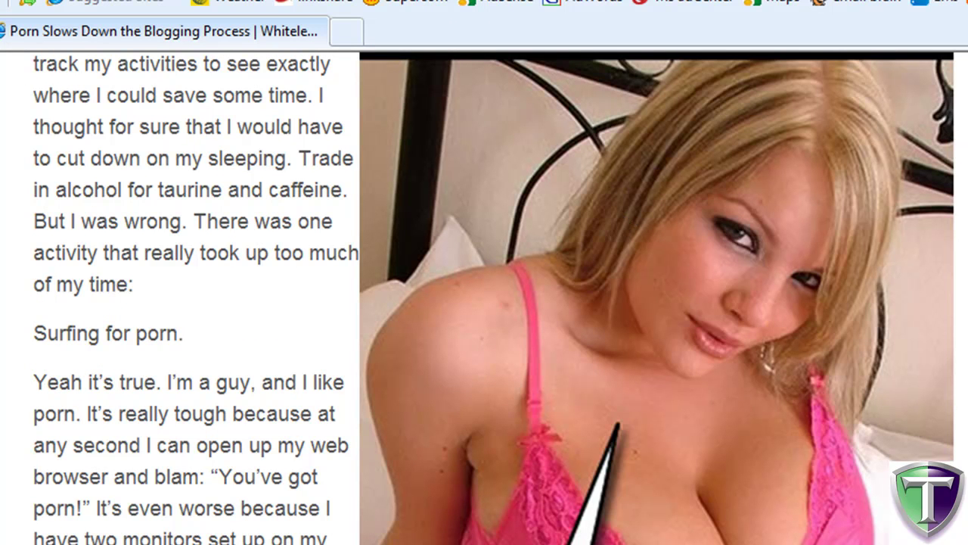
click(862, 71)
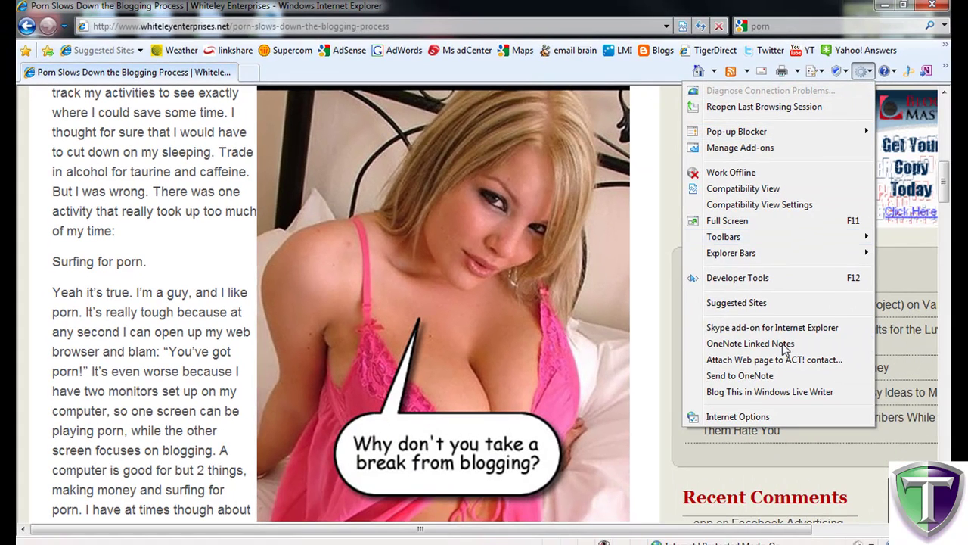
click(767, 417)
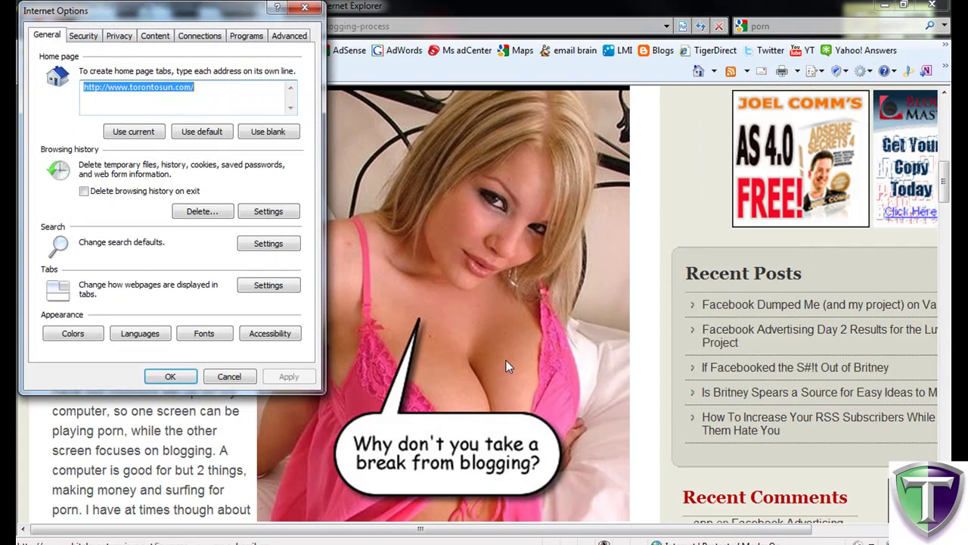
click(154, 38)
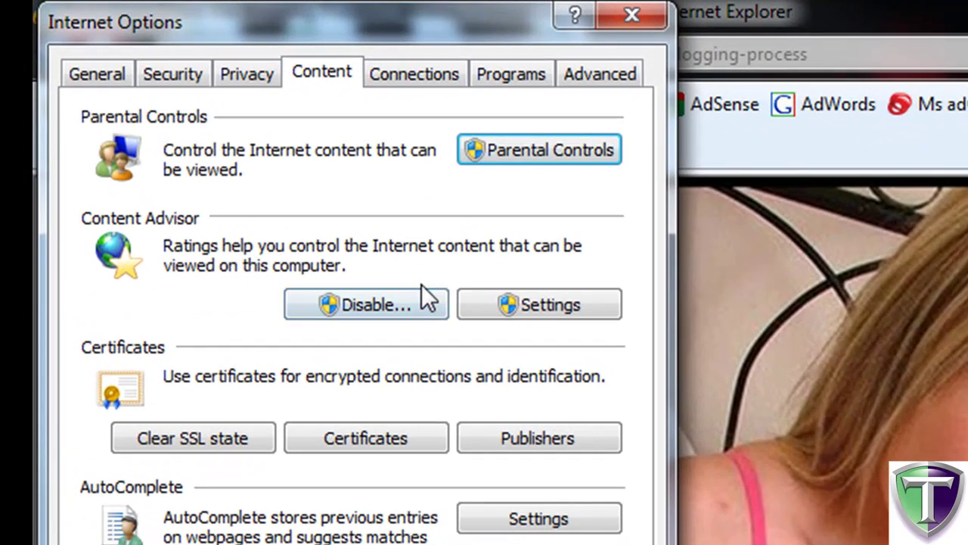
Disable Content Advisor using the supervisor password and acknowledge the notice.
click(394, 304)
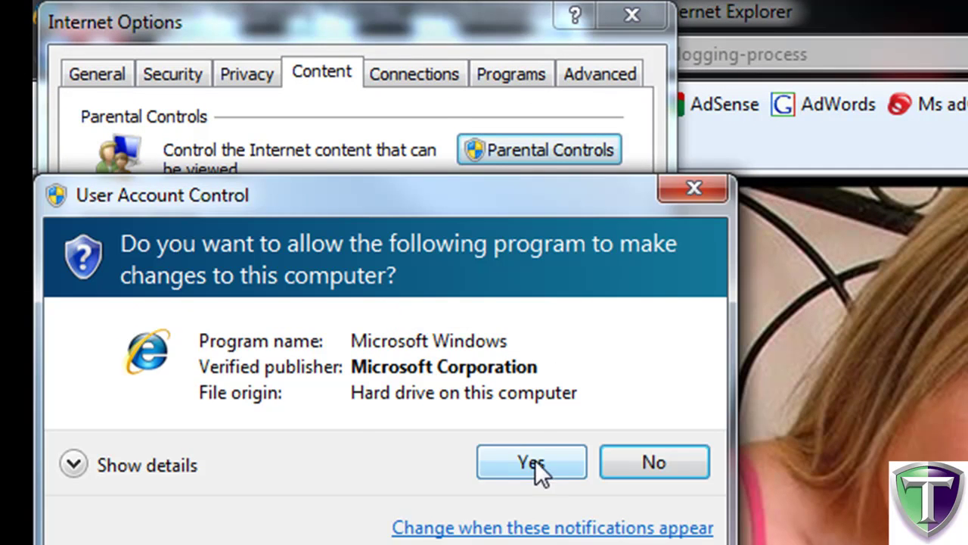
click(531, 462)
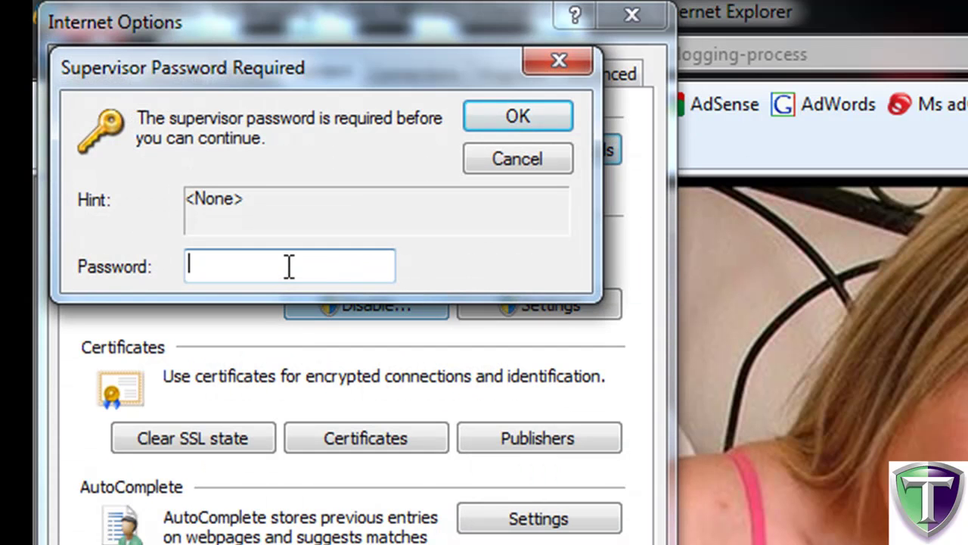
text(***)
click(482, 122)
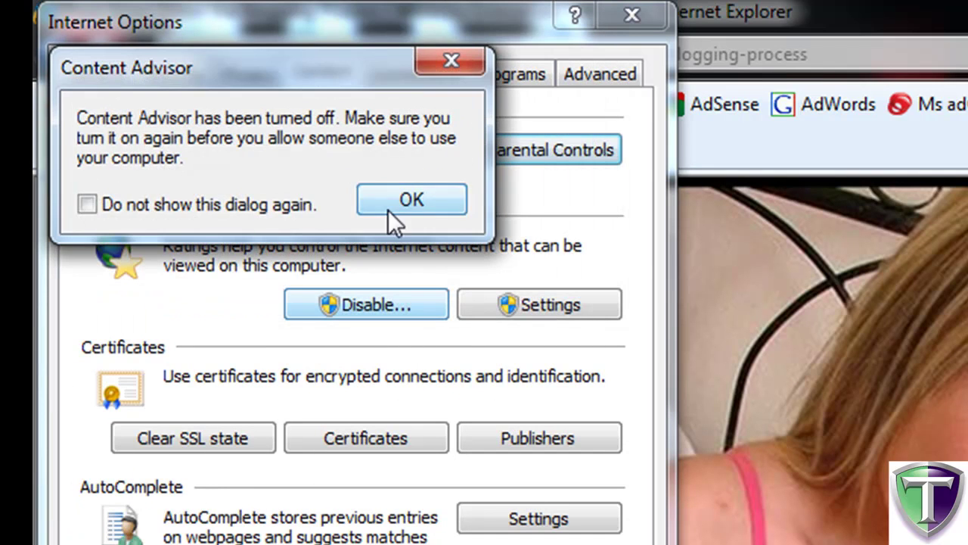
click(394, 208)
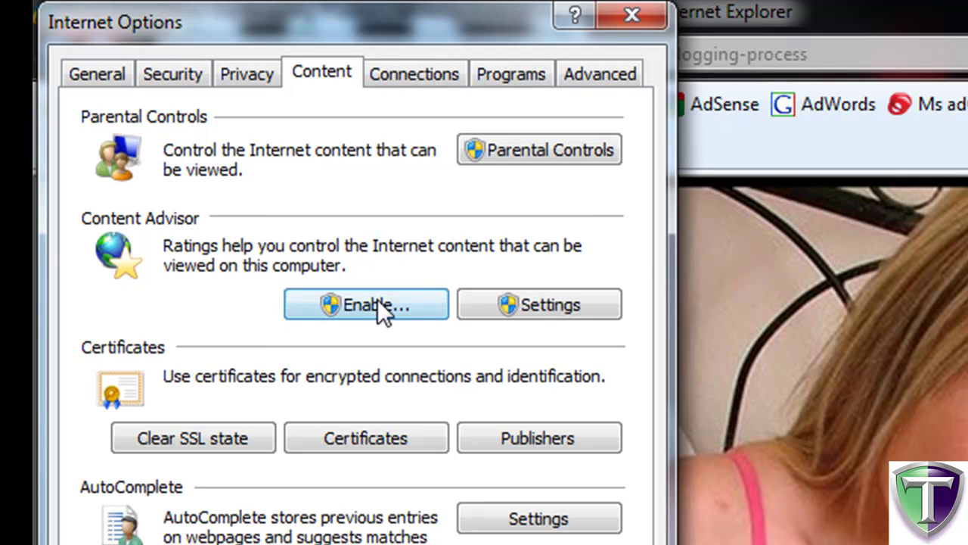
Reopen Content Advisor settings, approving UAC and entering the supervisor password.
click(534, 305)
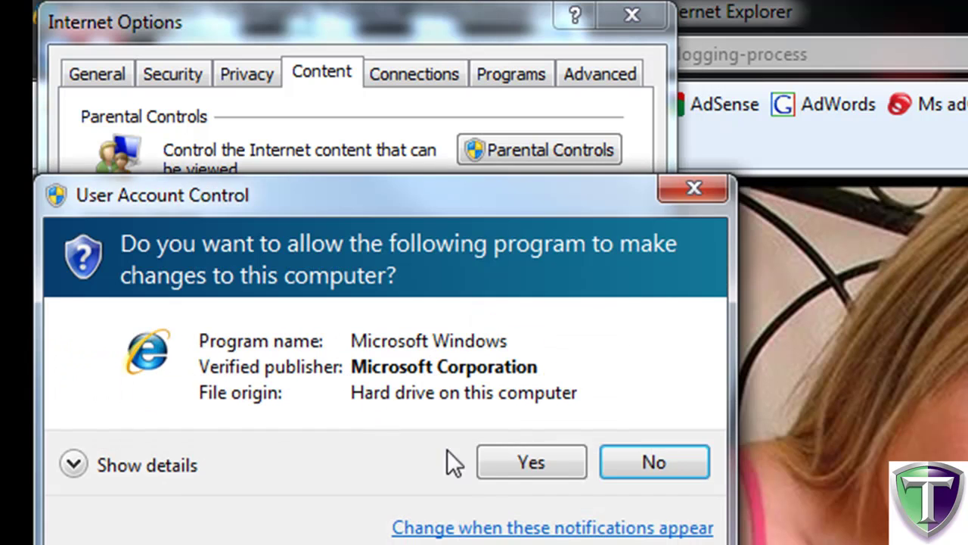
click(536, 461)
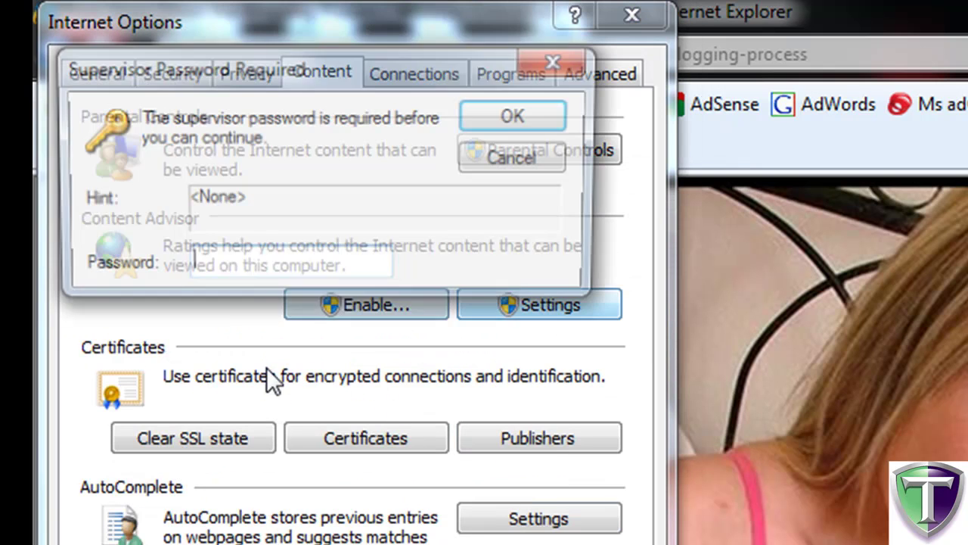
text(***)
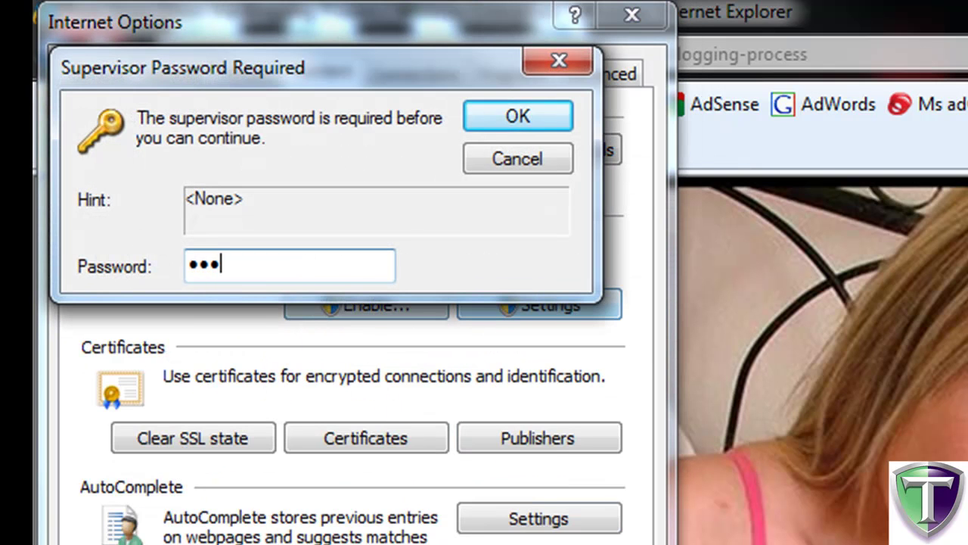
key(Return)
Look through the Advanced and General tabs, then show the Approved Sites list.
click(413, 189)
click(348, 188)
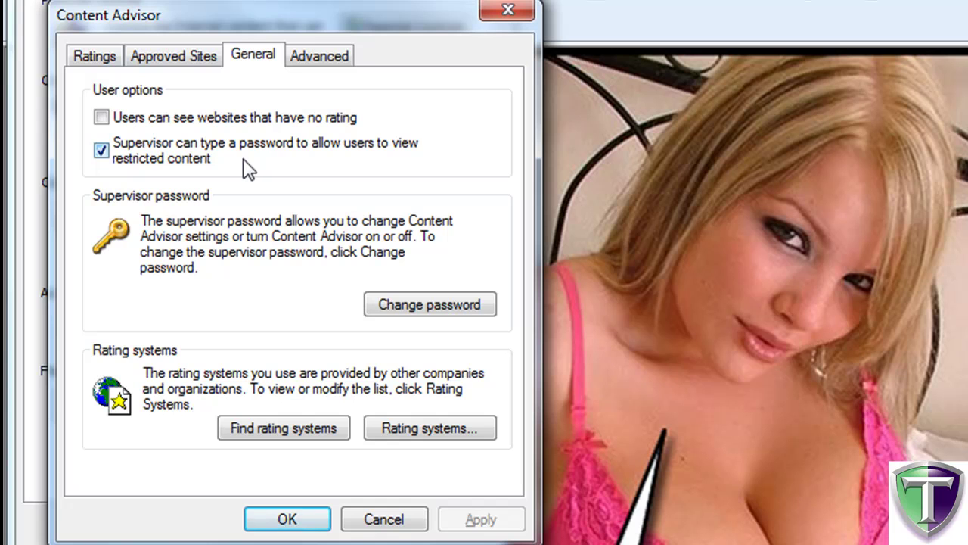
click(173, 65)
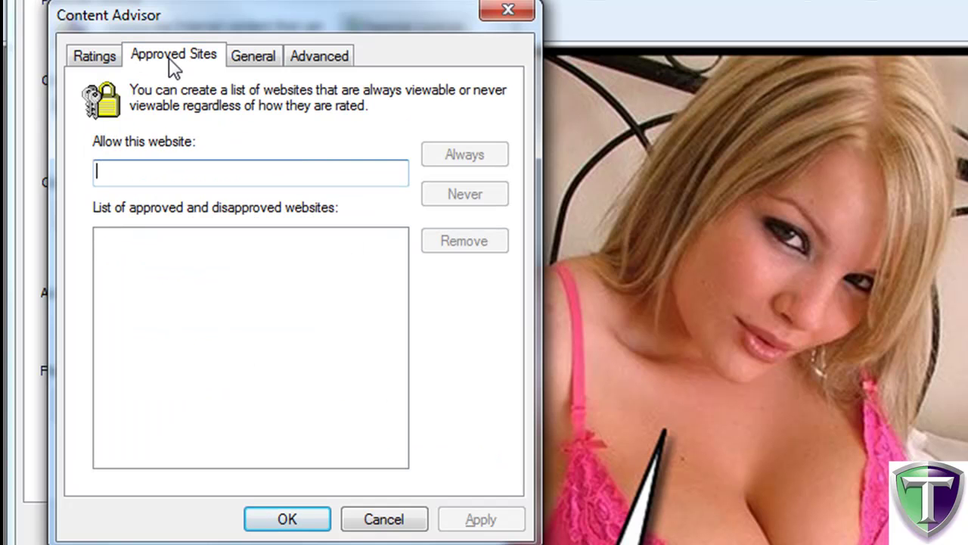